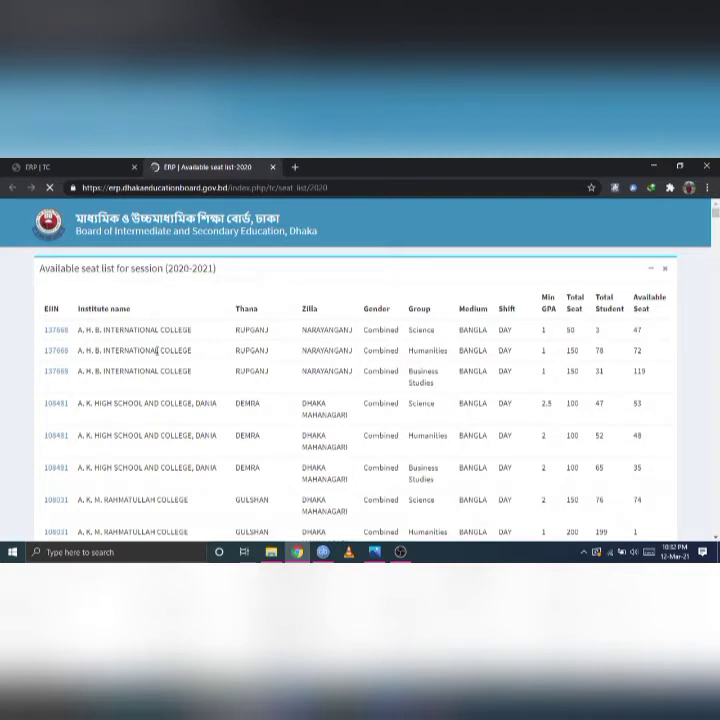
# Examine the 2020-2021 available seat list by institute, including group, minimum GPA and available seats, waiting for the page whenever it stops responding
pyautogui.moveTo(91, 335); pyautogui.dragTo(163, 340)
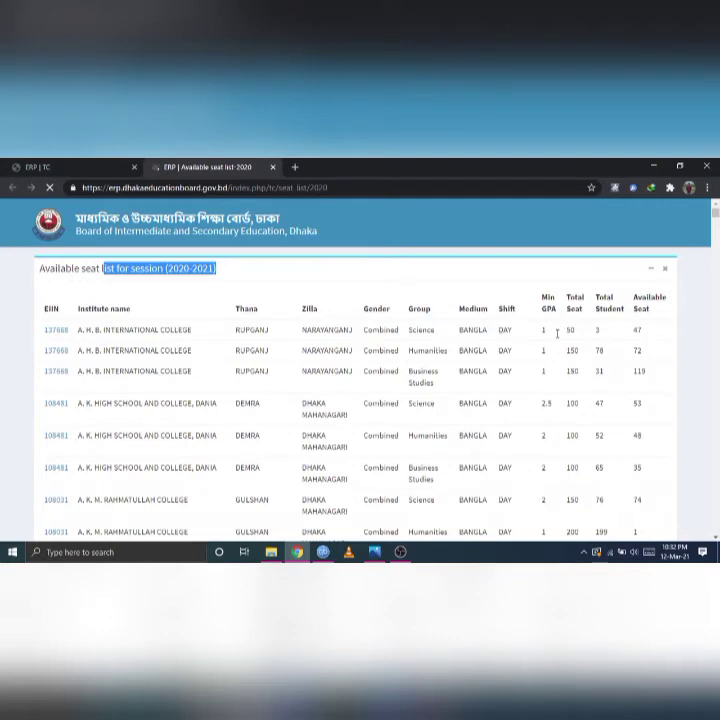
pyautogui.click(556, 333)
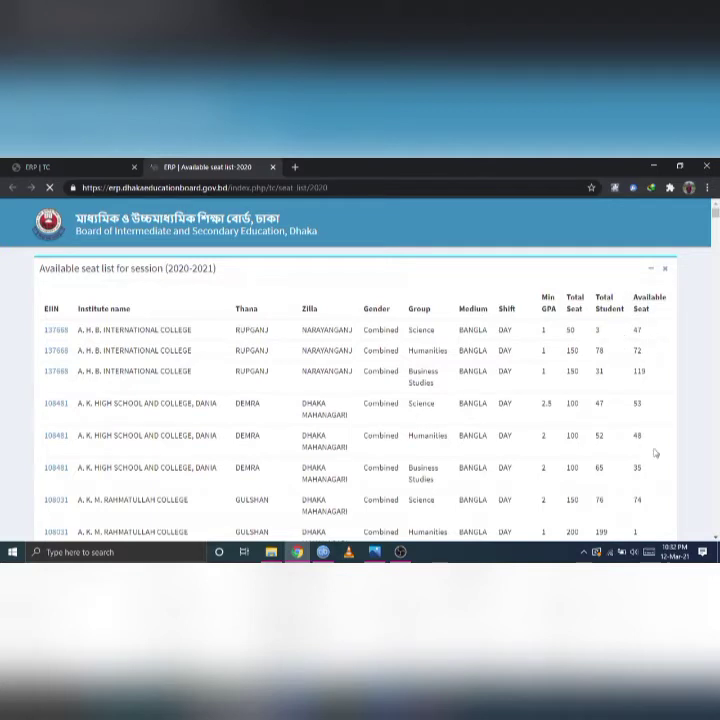
pyautogui.scroll(-4, 649, 478)
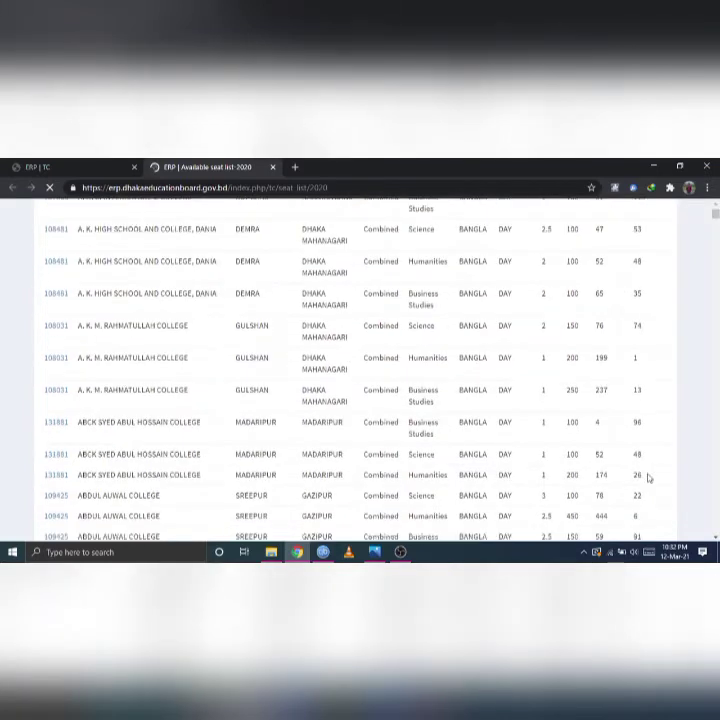
pyautogui.scroll(4, 594, 318)
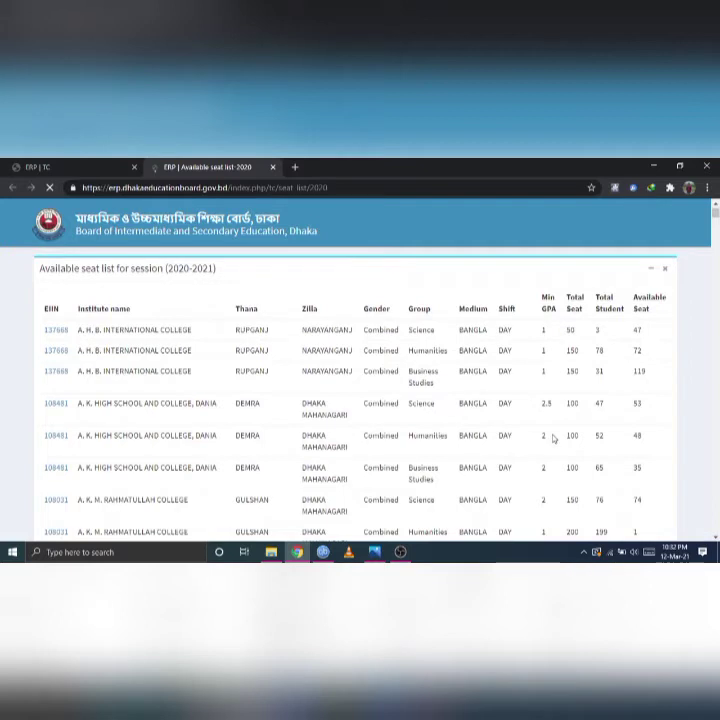
pyautogui.scroll(-5, 553, 438)
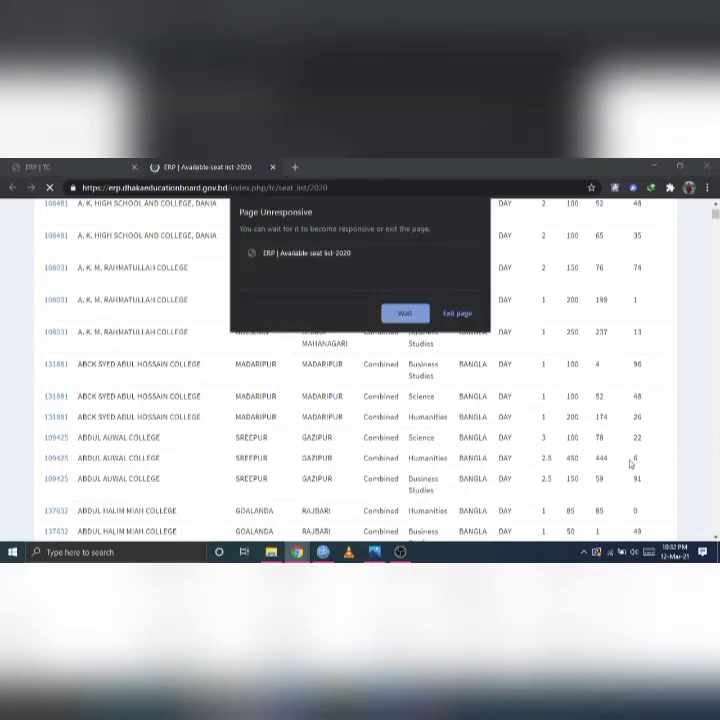
pyautogui.click(422, 317)
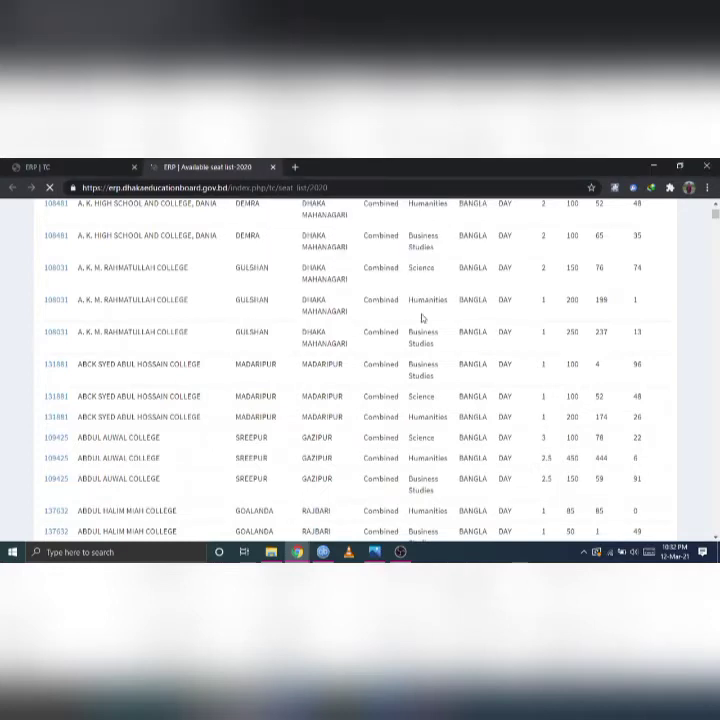
pyautogui.scroll(5, 419, 360)
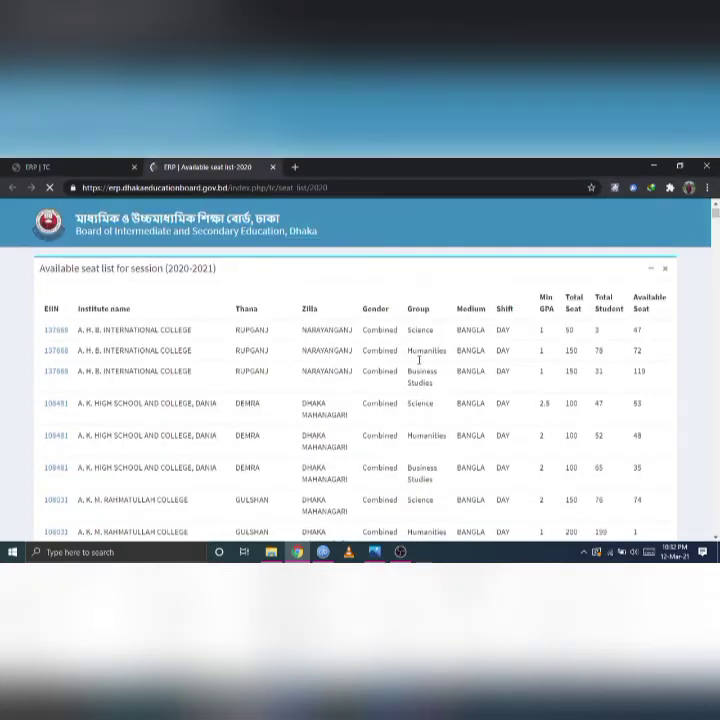
# View the login fields behind the transfer certificate status option on the TC page, then return to the application form
pyautogui.click(73, 163)
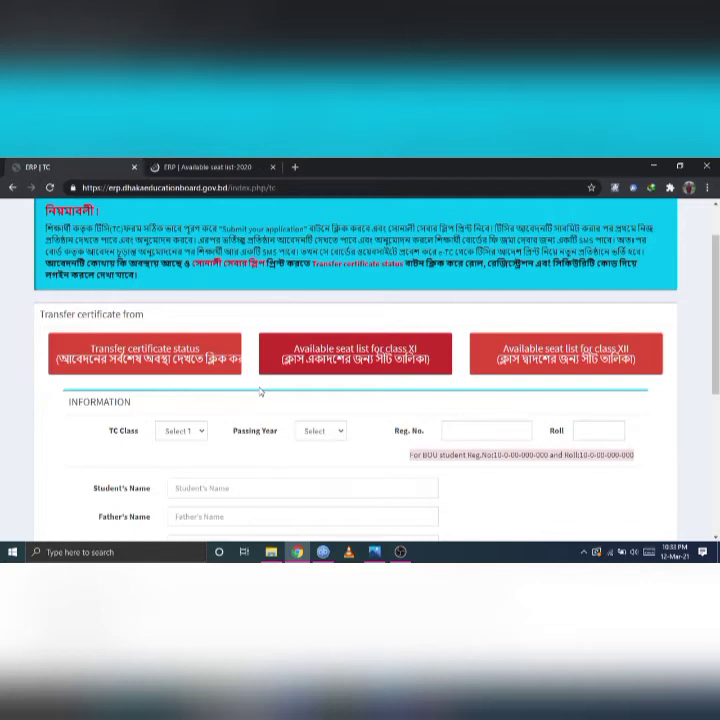
pyautogui.click(207, 364)
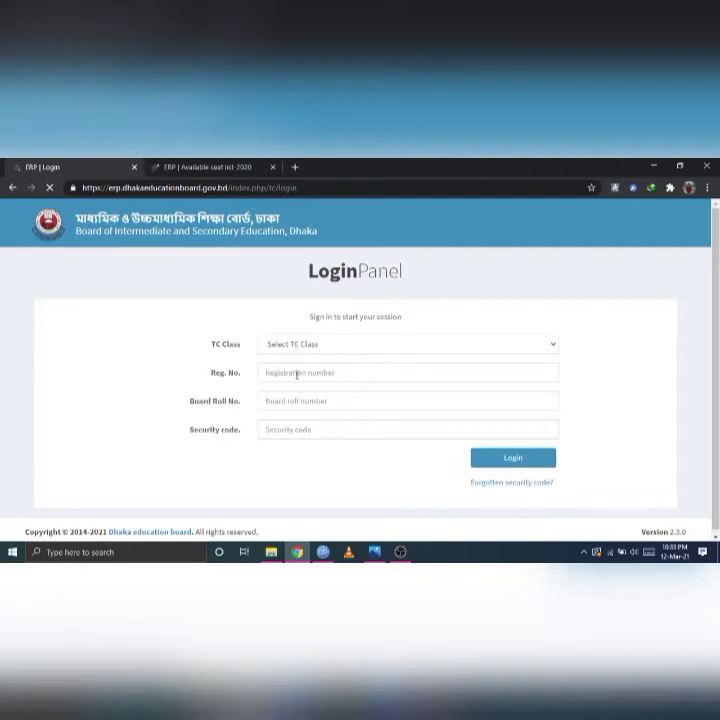
pyautogui.click(296, 429)
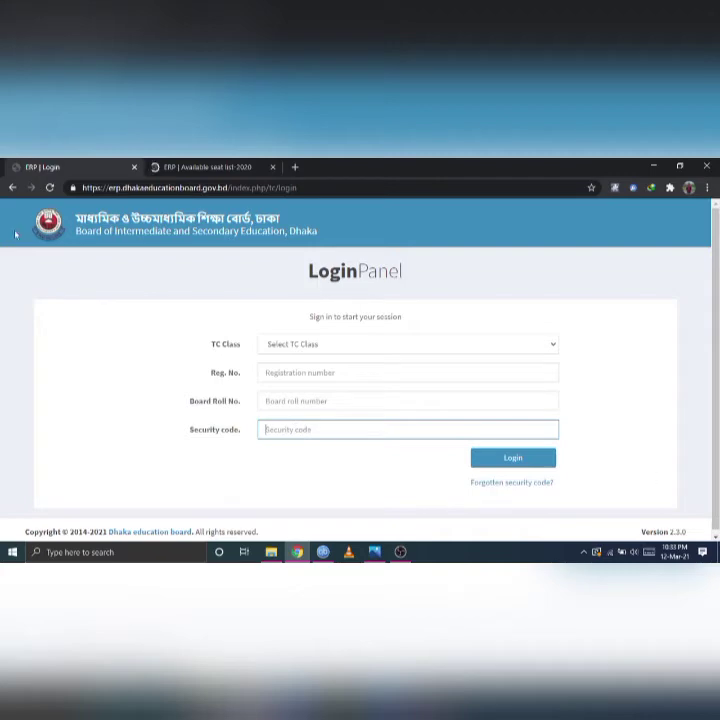
pyautogui.click(13, 189)
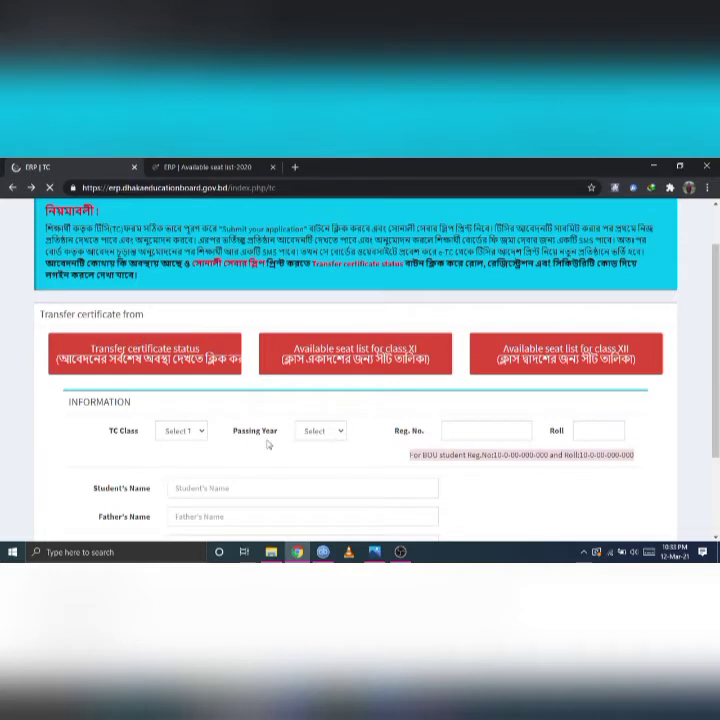
# Set the TC class to ELEVEN and the passing year to 2020 in the transfer certificate form
pyautogui.scroll(-1, 268, 445)
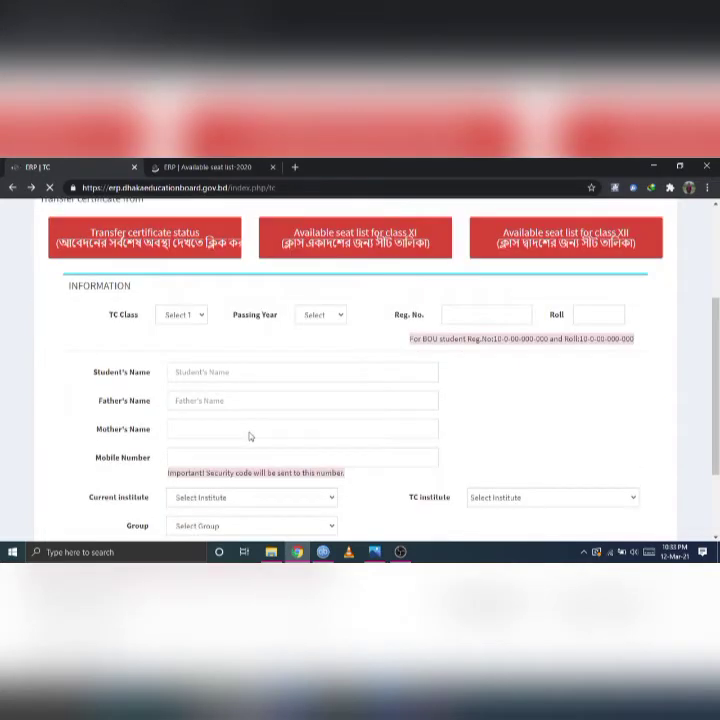
pyautogui.click(194, 318)
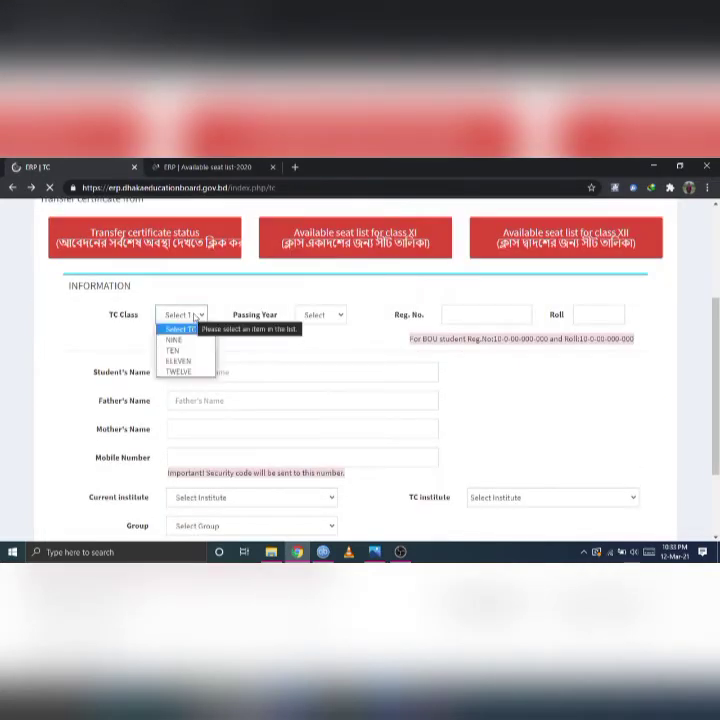
pyautogui.click(181, 363)
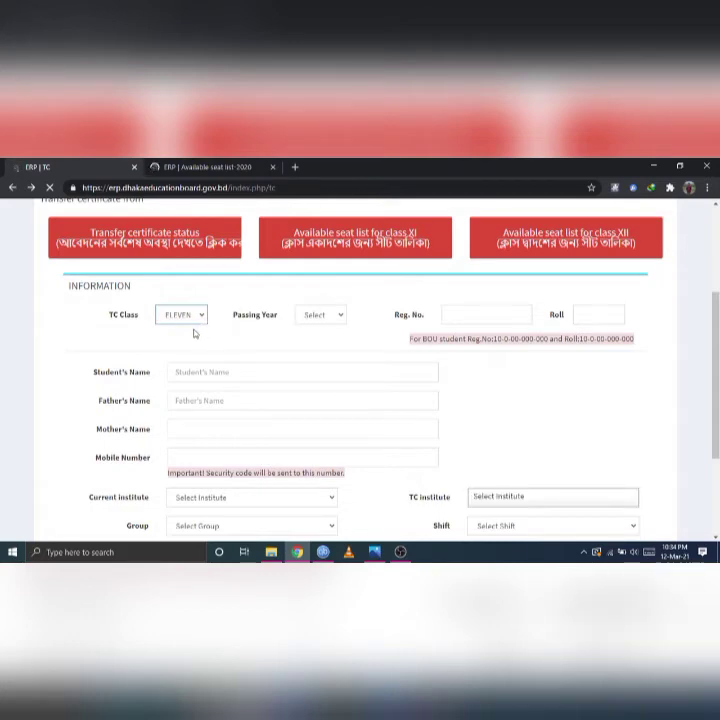
pyautogui.click(330, 317)
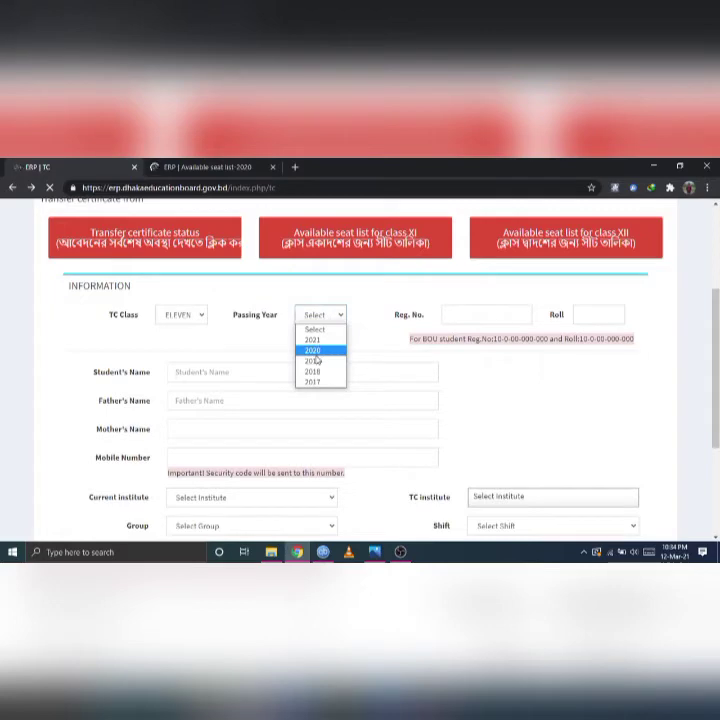
pyautogui.click(318, 350)
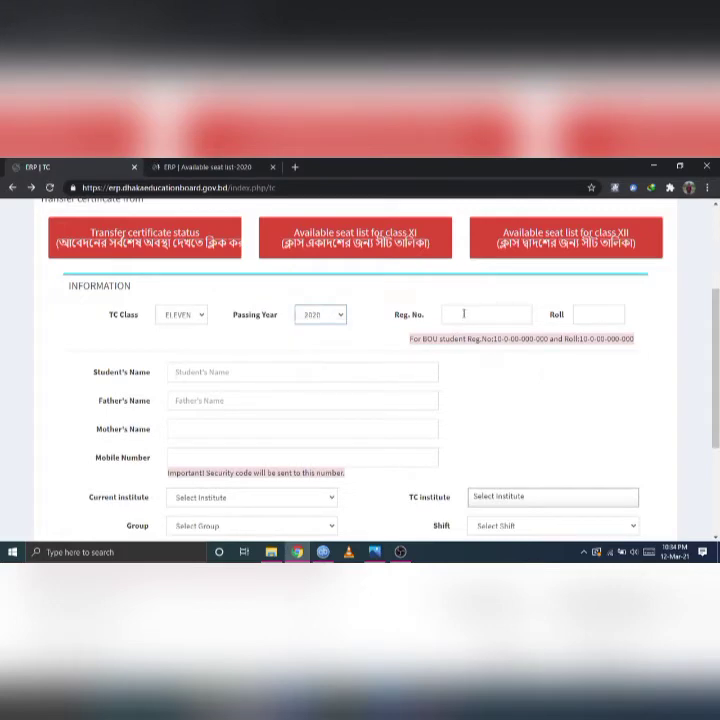
# Go through the registration number, roll and name fields without filling them in, and close the seat list page
pyautogui.click(462, 314)
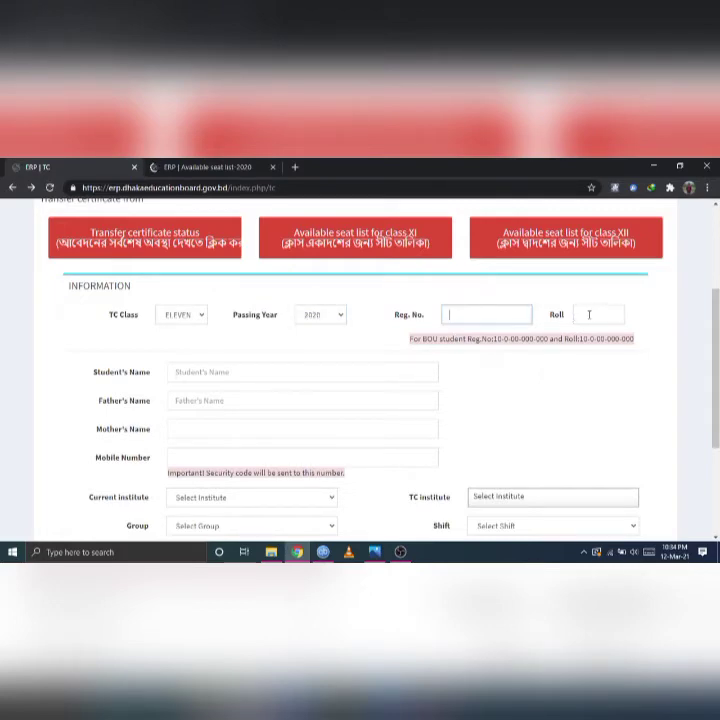
pyautogui.click(585, 315)
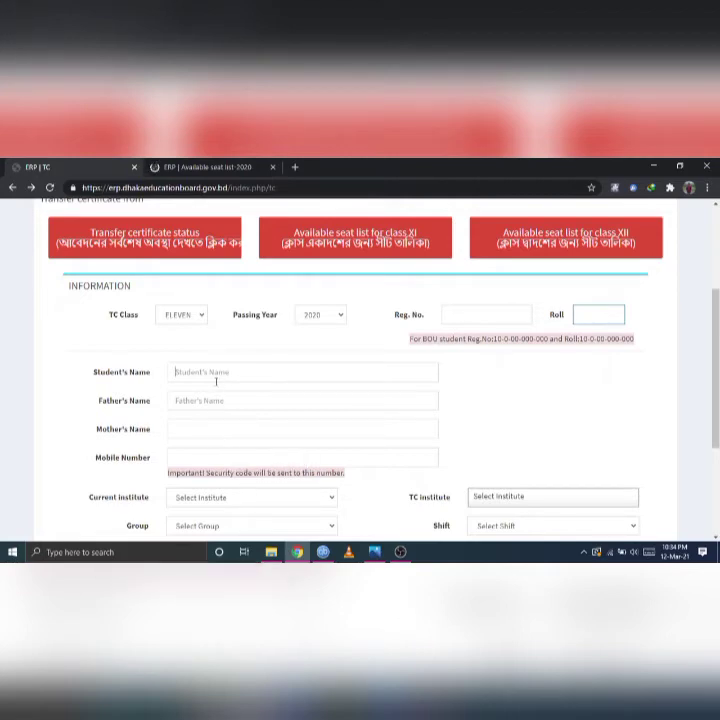
pyautogui.press('Tab')
pyautogui.click(215, 428)
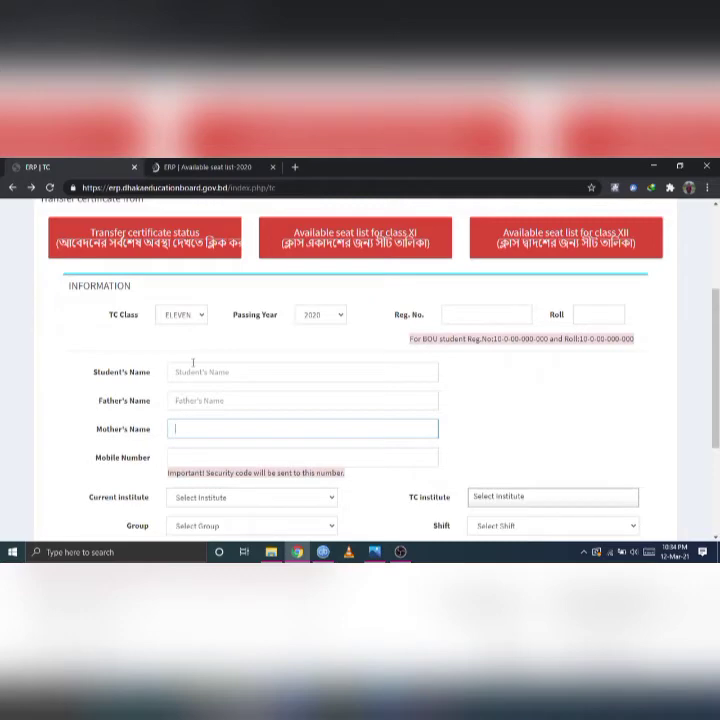
pyautogui.click(274, 168)
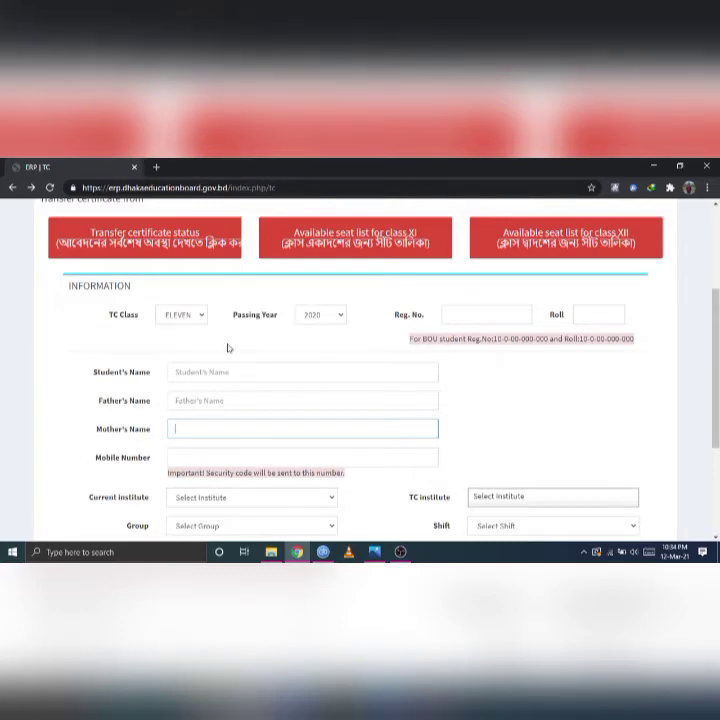
# Begin entering the mobile number that receives the security code
pyautogui.scroll(-2, 220, 376)
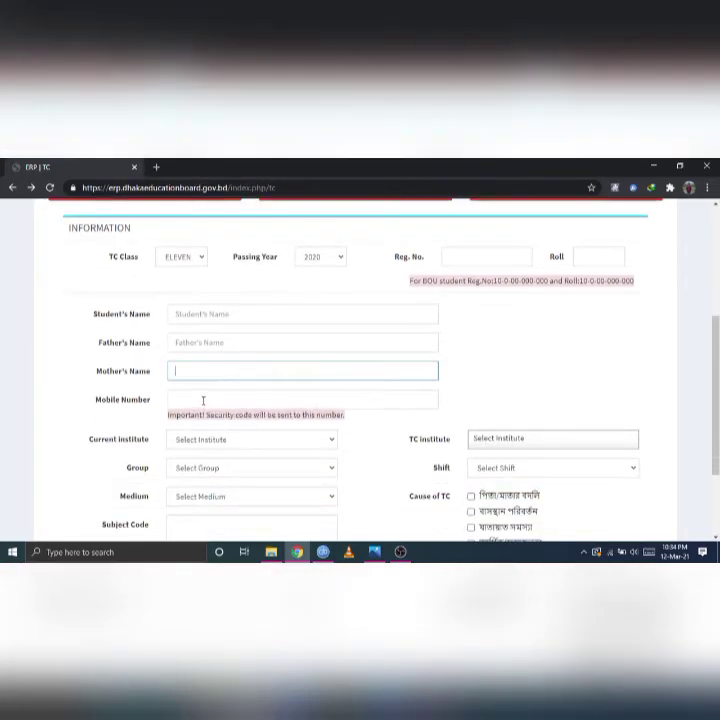
pyautogui.click(208, 399)
pyautogui.write('01')
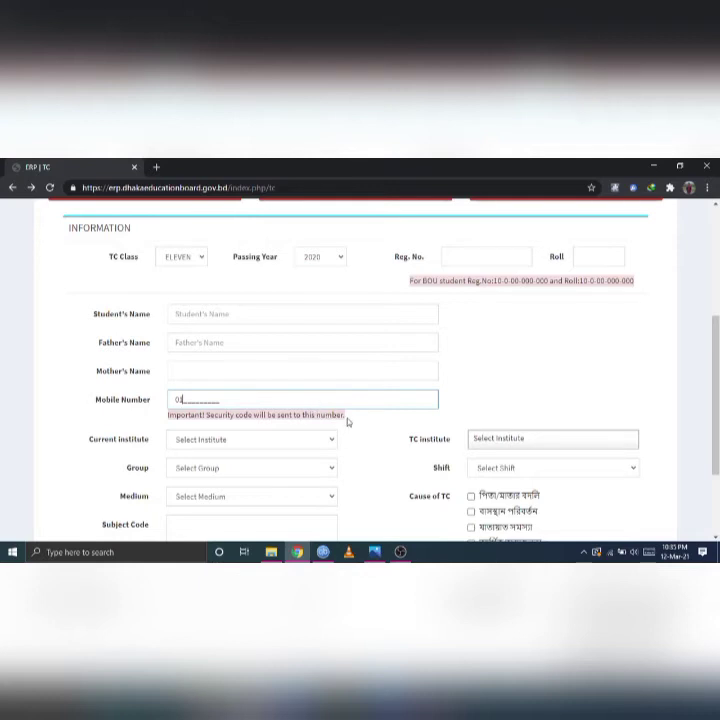
# Choose 107859-B. A. F. SHAHEEN COLLEGE (KURMITOLA) as the current institute and keep waiting for the unresponsive page
pyautogui.scroll(-1, 359, 443)
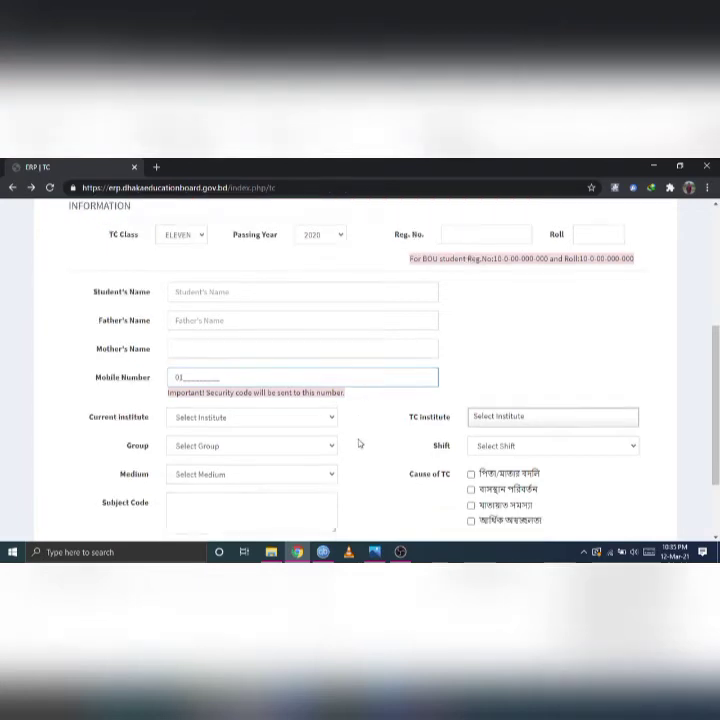
pyautogui.scroll(-3, 359, 443)
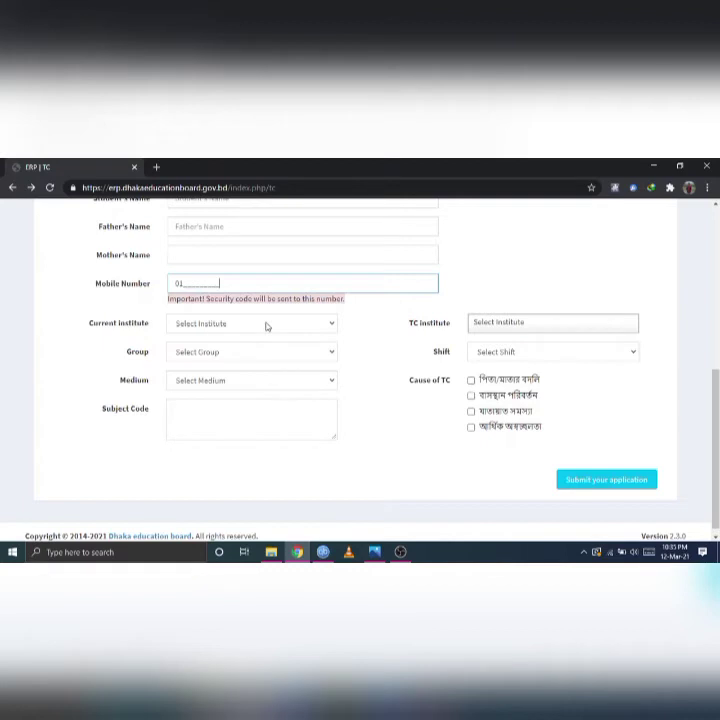
pyautogui.click(320, 331)
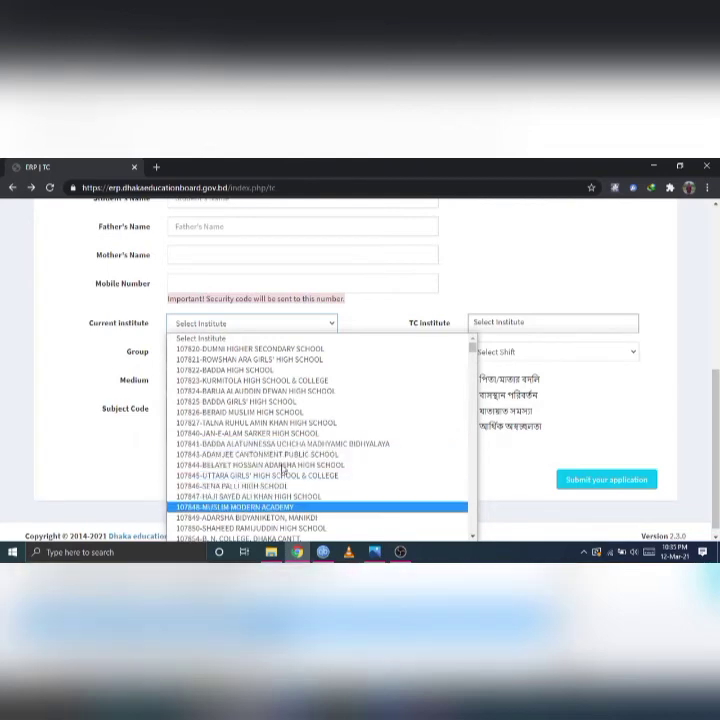
pyautogui.scroll(-5, 283, 430)
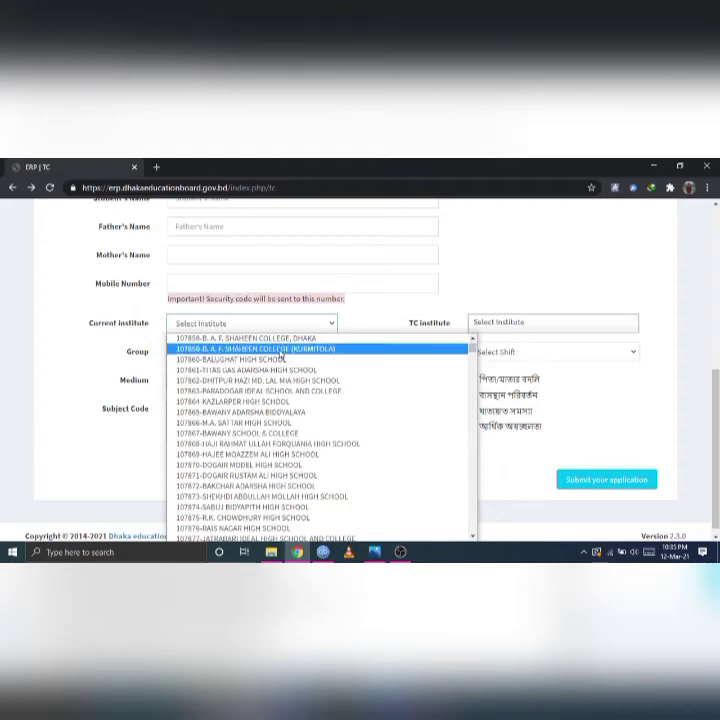
pyautogui.click(282, 350)
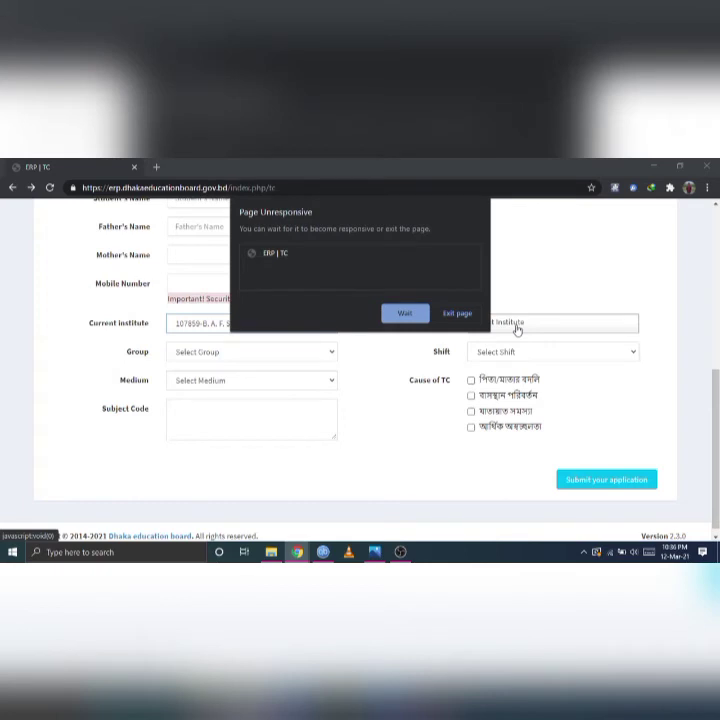
pyautogui.click(405, 317)
pyautogui.click(406, 316)
pyautogui.click(399, 315)
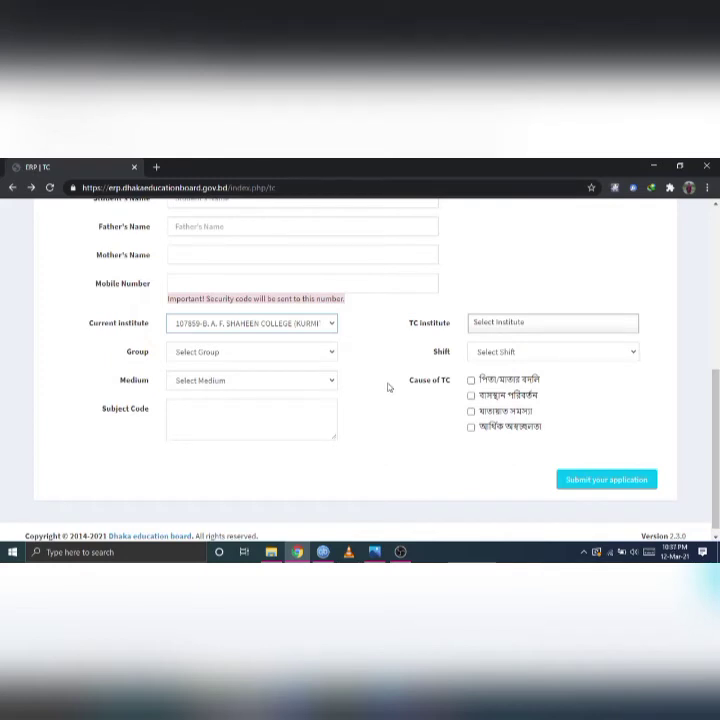
# Set the student's group to Science
pyautogui.click(267, 356)
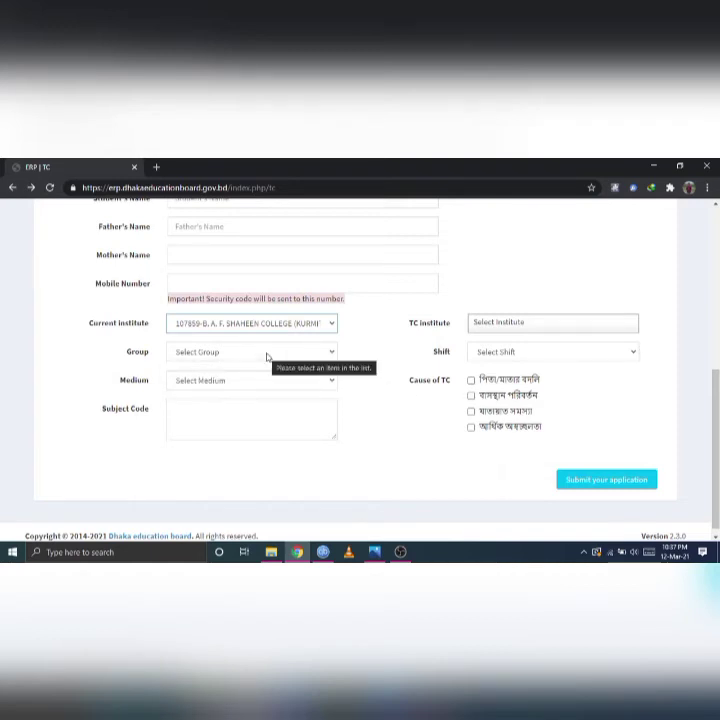
pyautogui.click(267, 356)
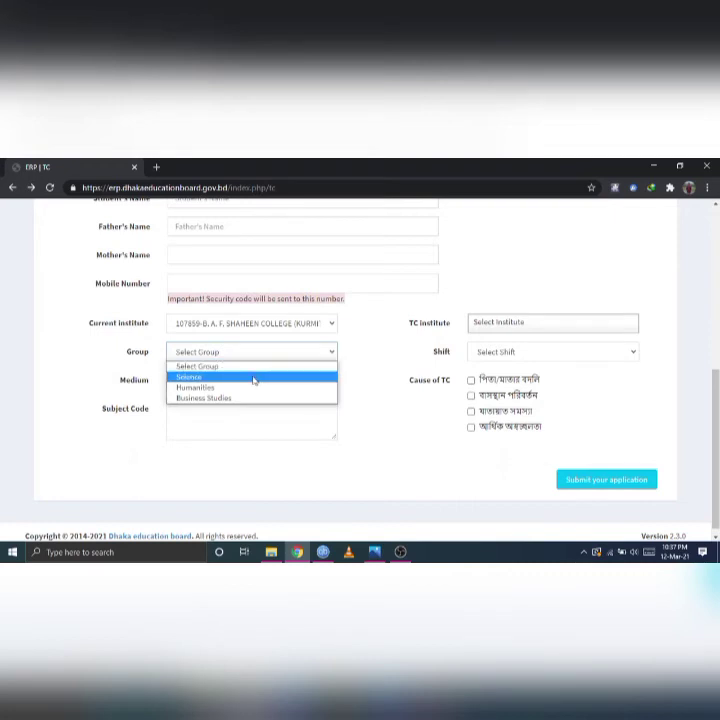
pyautogui.click(253, 378)
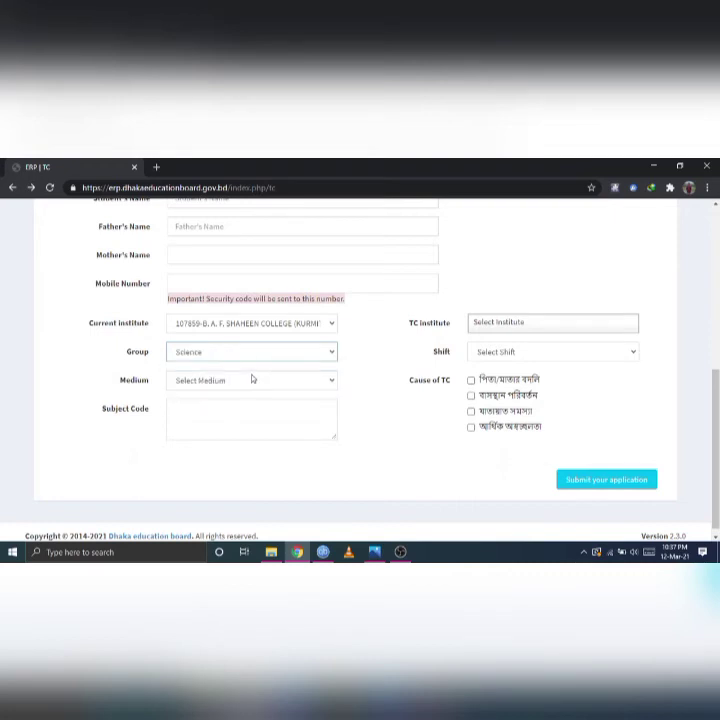
# Try to open the shift options, keep waiting for the unresponsive page, and dismiss the student information notification
pyautogui.click(514, 351)
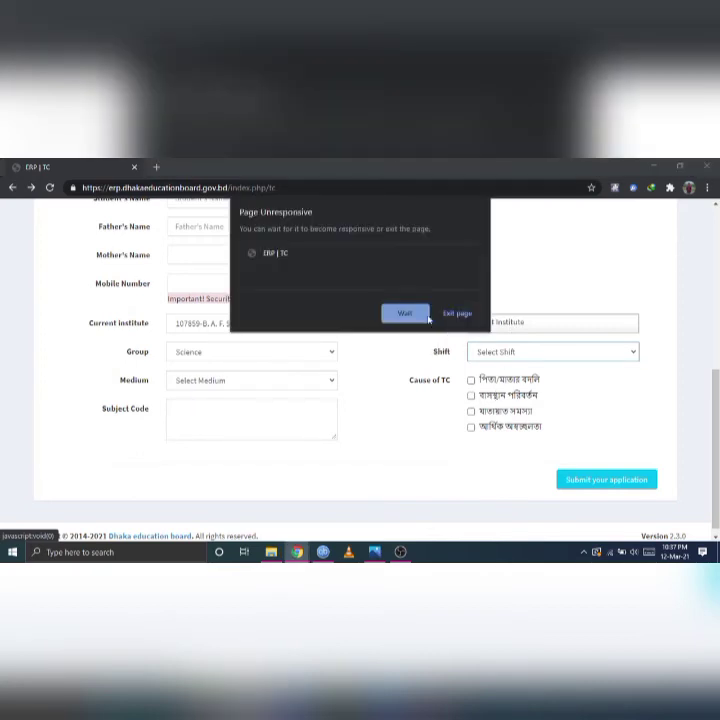
pyautogui.click(405, 313)
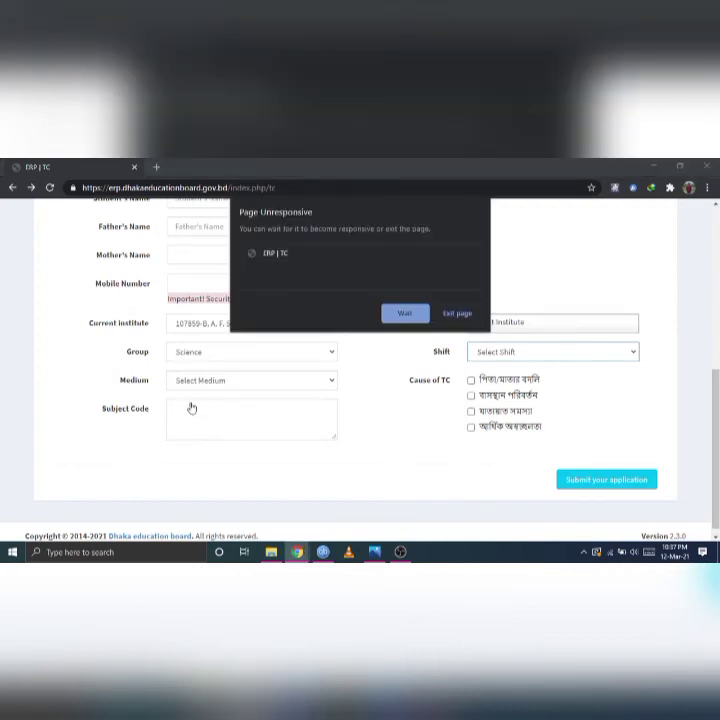
pyautogui.click(405, 313)
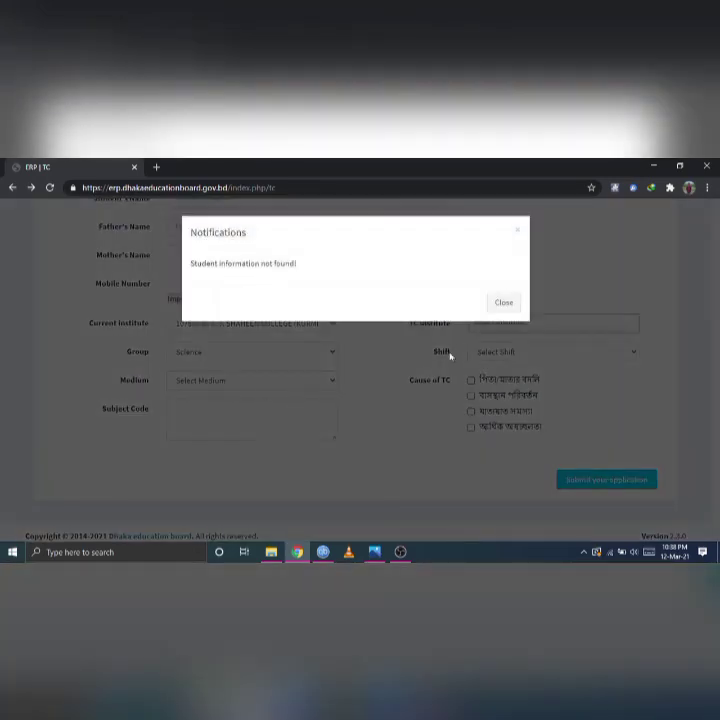
pyautogui.click(502, 305)
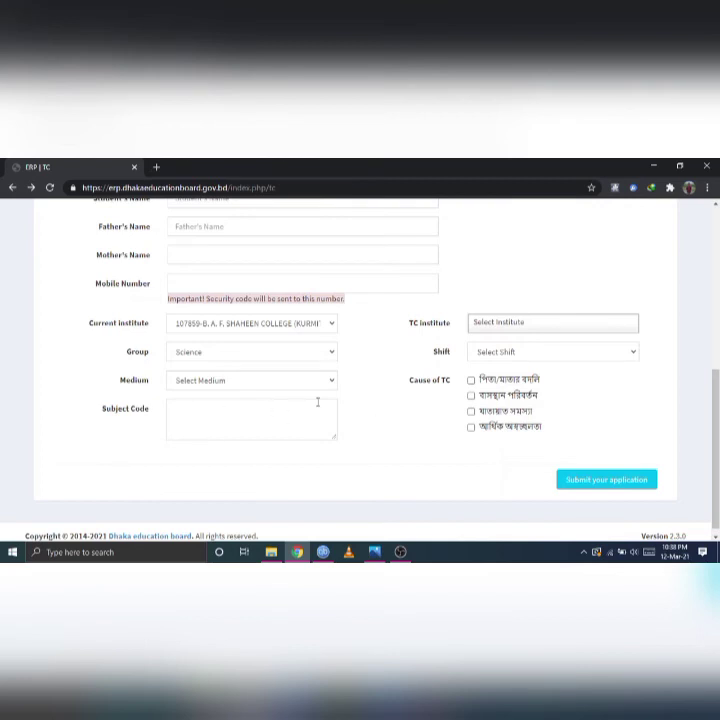
# Mark যাতায়াত সমস্যা as the cause of TC in the transfer certificate application
pyautogui.click(470, 411)
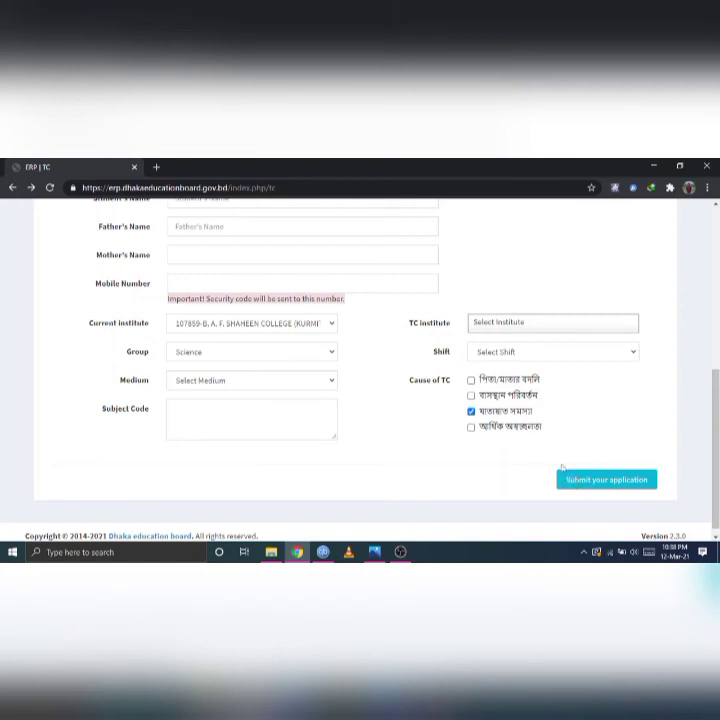
# Review the TC application form from the rules and registration fields down to the institute, group, shift and cause entries
pyautogui.scroll(1, 472, 385)
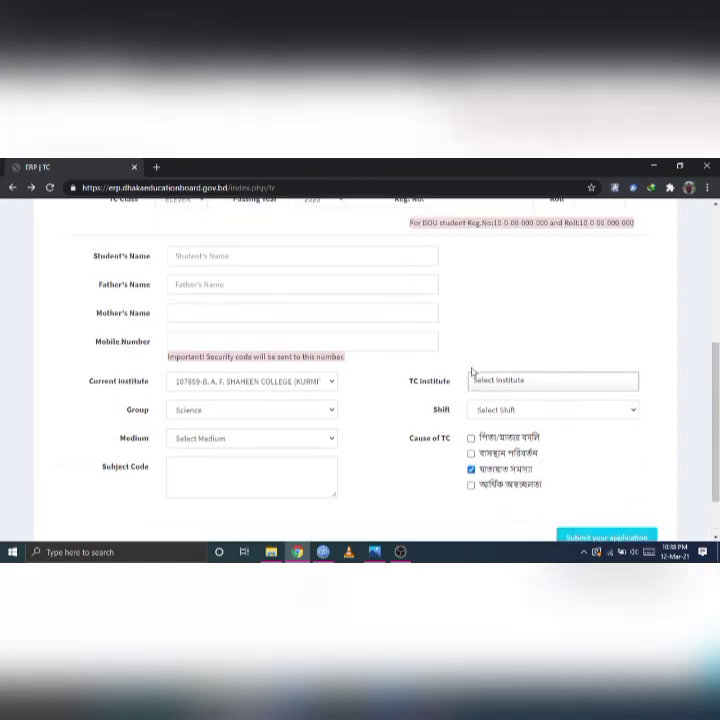
pyautogui.scroll(-1, 472, 372)
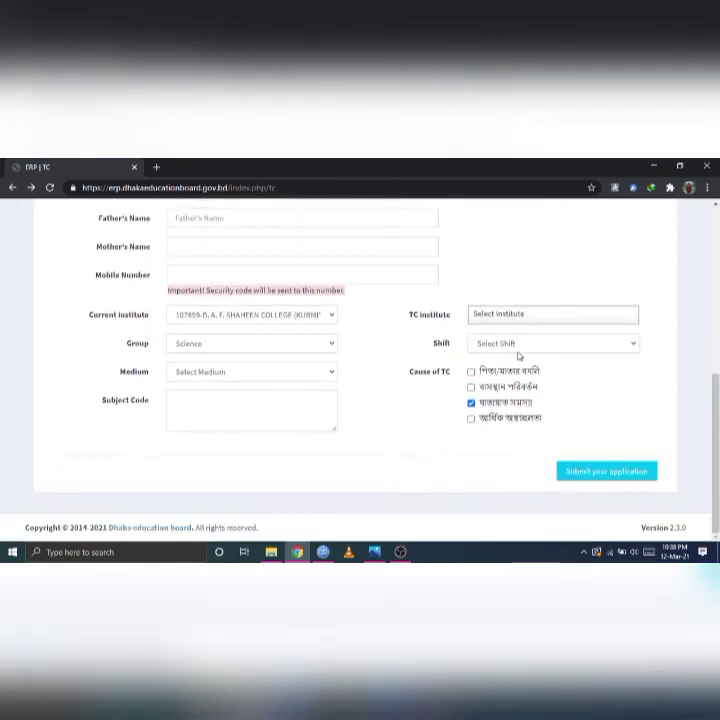
pyautogui.scroll(1, 253, 290)
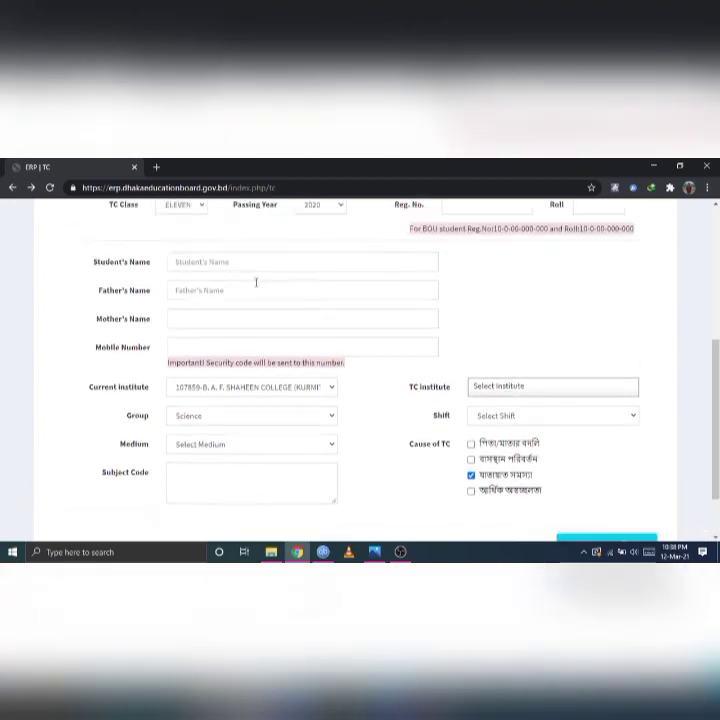
pyautogui.scroll(1, 256, 283)
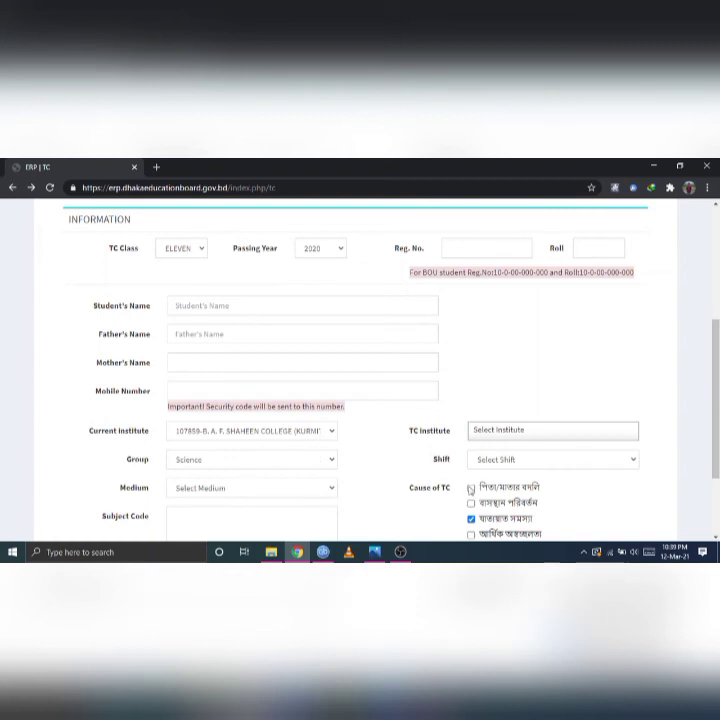
pyautogui.scroll(-1, 399, 453)
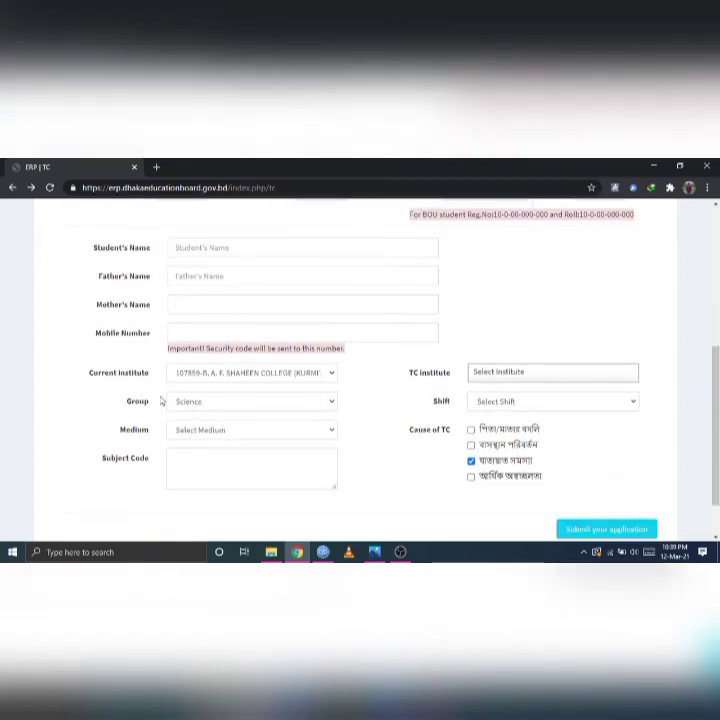
pyautogui.tripleClick(143, 378)
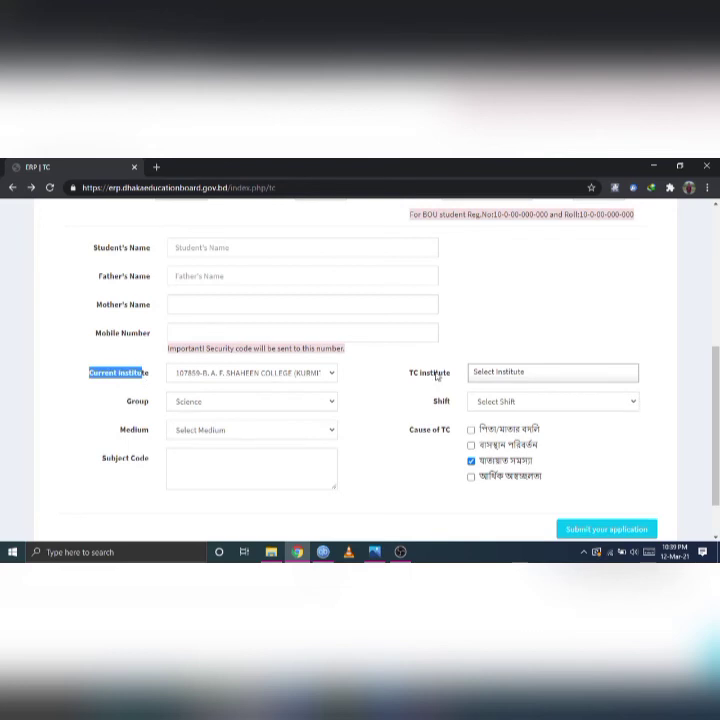
pyautogui.click(143, 378)
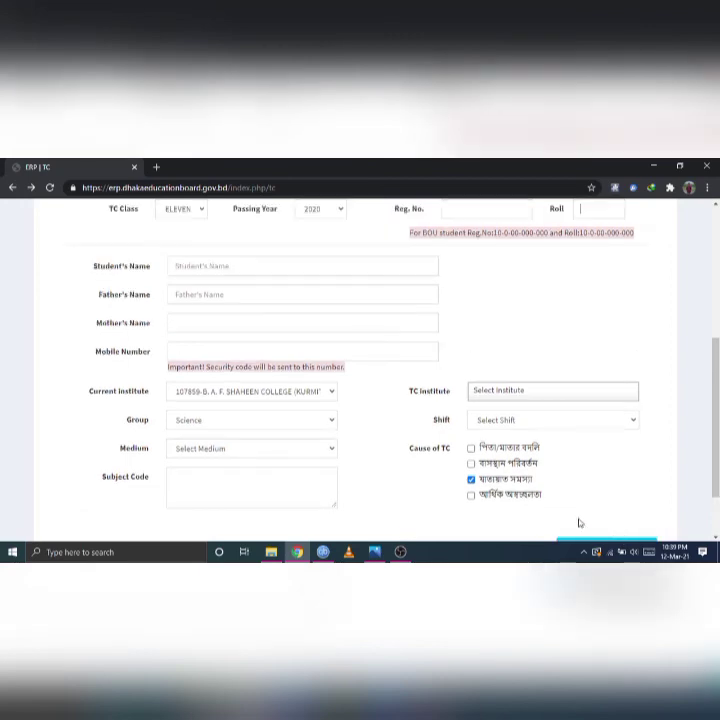
pyautogui.click(582, 524)
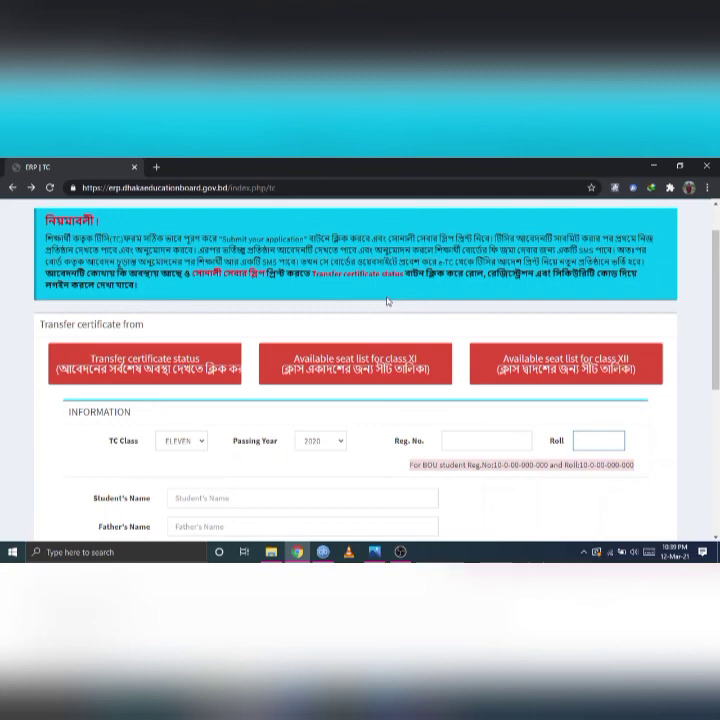
pyautogui.scroll(-3, 540, 383)
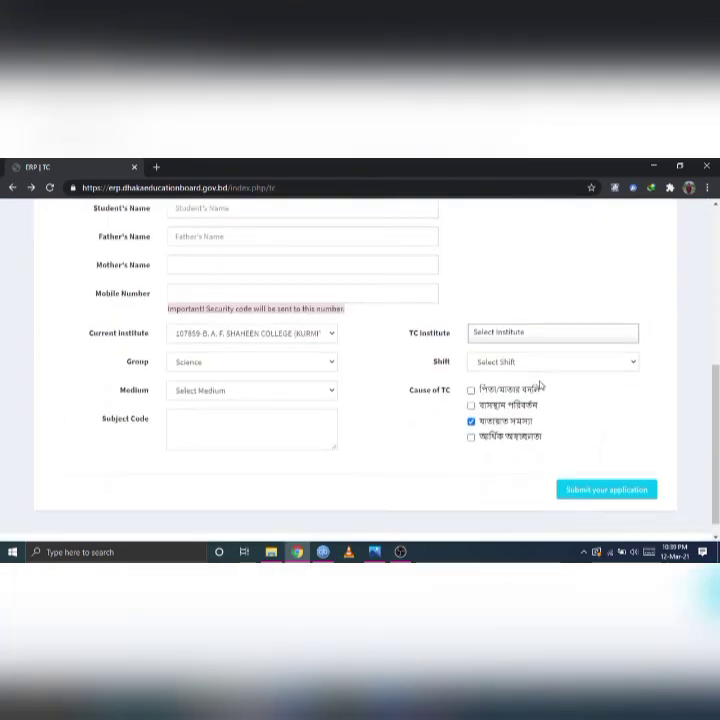
pyautogui.scroll(3, 540, 387)
pyautogui.scroll(3, 541, 385)
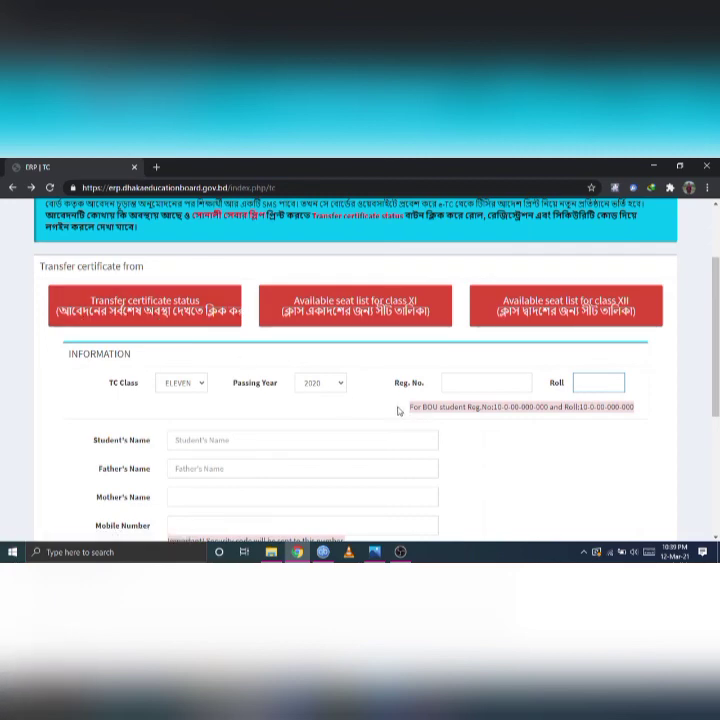
pyautogui.scroll(-6, 370, 410)
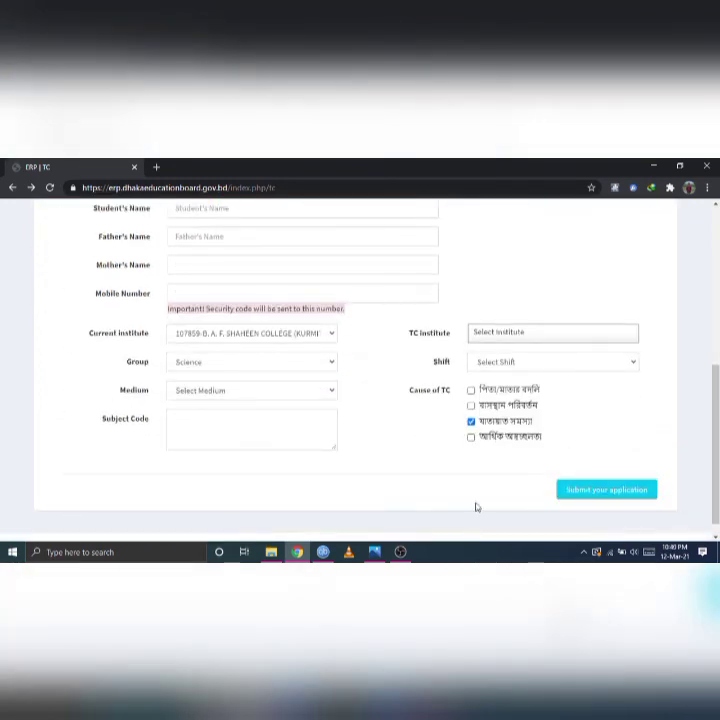
# Switch to Photos to view the transfer certificate process flowchart in TC-Process.jpg
pyautogui.click(380, 551)
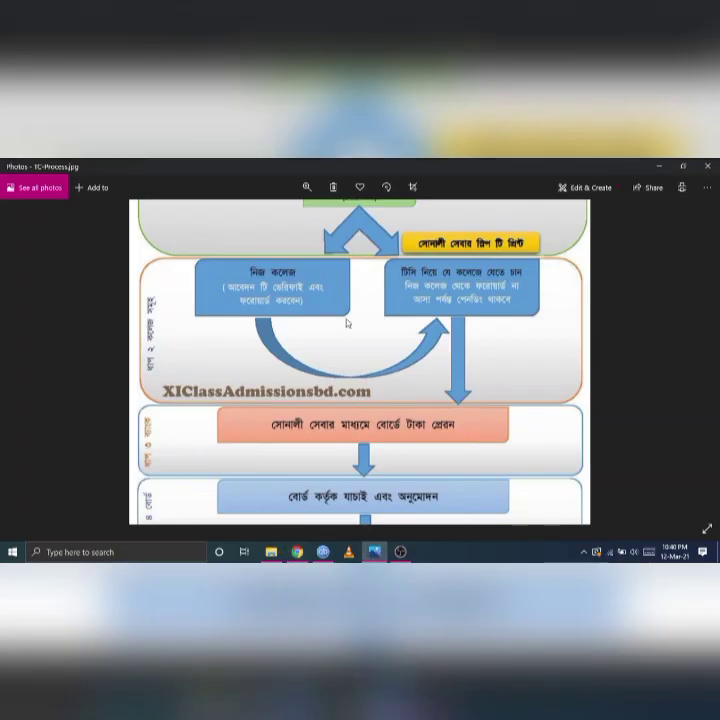